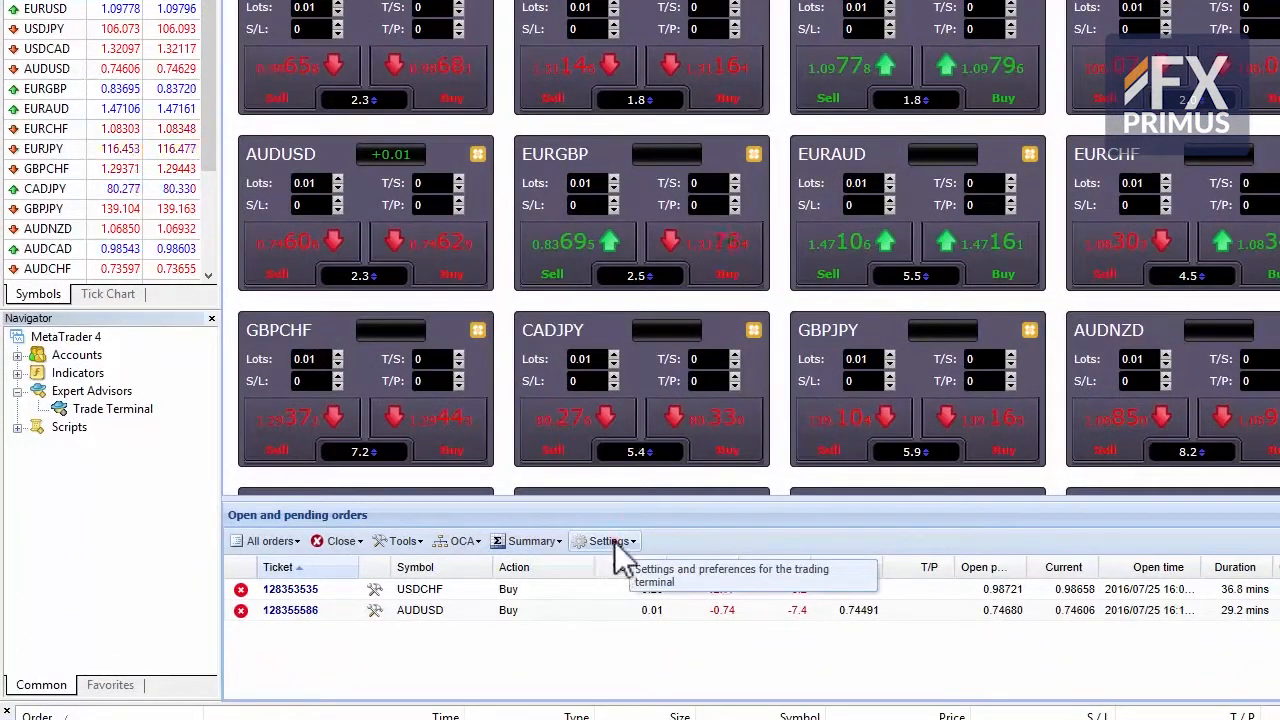
# Step: Undock the trade terminal from the MetaTrader window and reposition it on the desktop
pyautogui.click(612, 542)
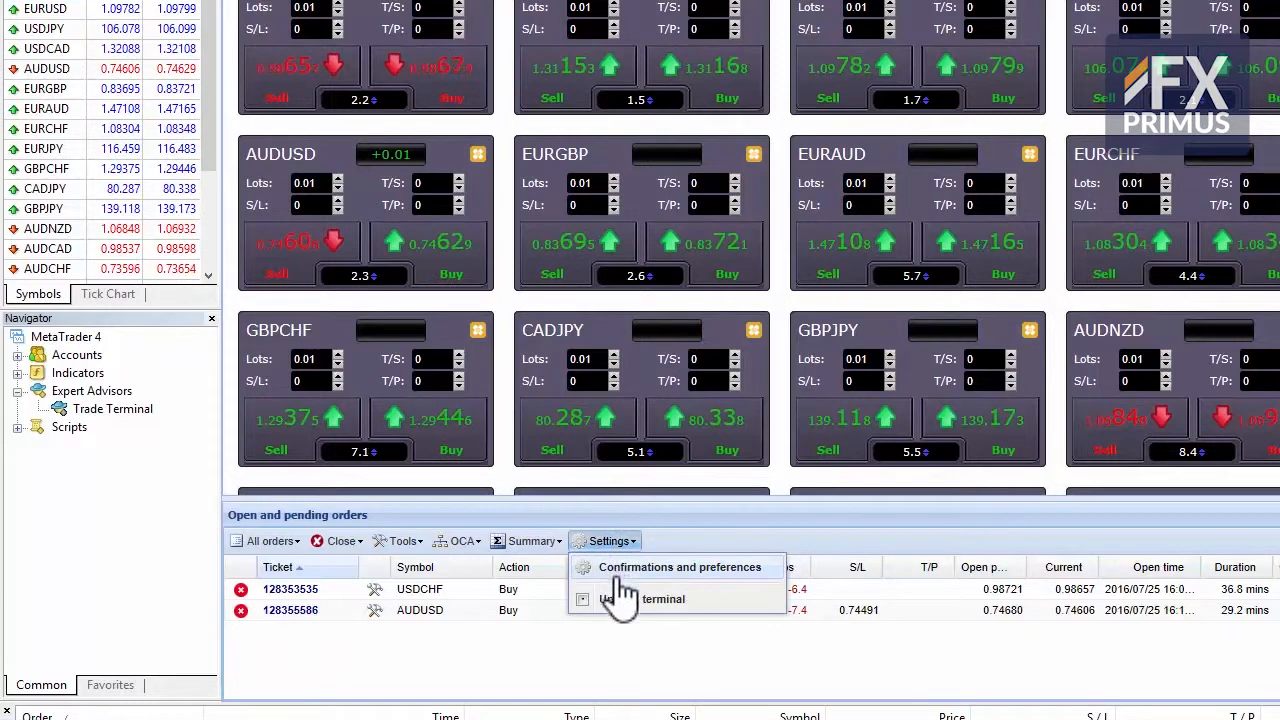
pyautogui.click(618, 603)
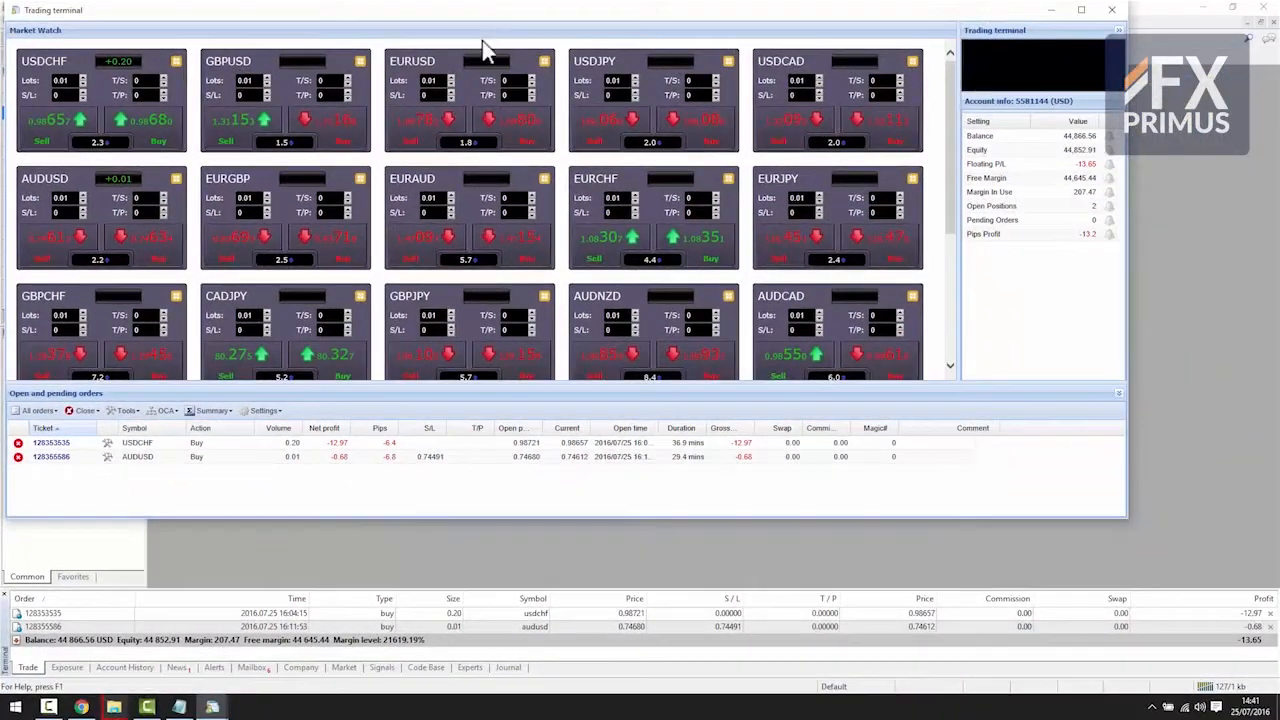
pyautogui.moveTo(481, 11); pyautogui.dragTo(555, 151)
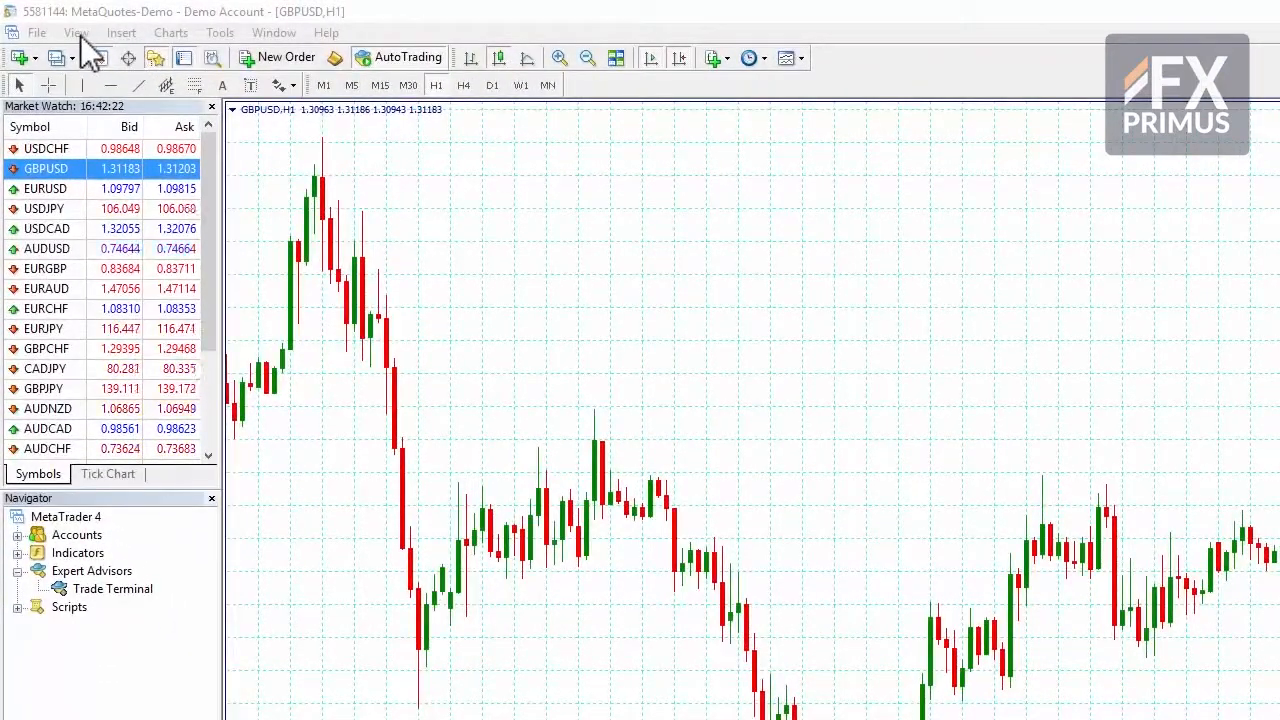
# Step: Select Korean as the MetaTrader interface language and close the restart dialog without restarting the program
pyautogui.click(76, 33)
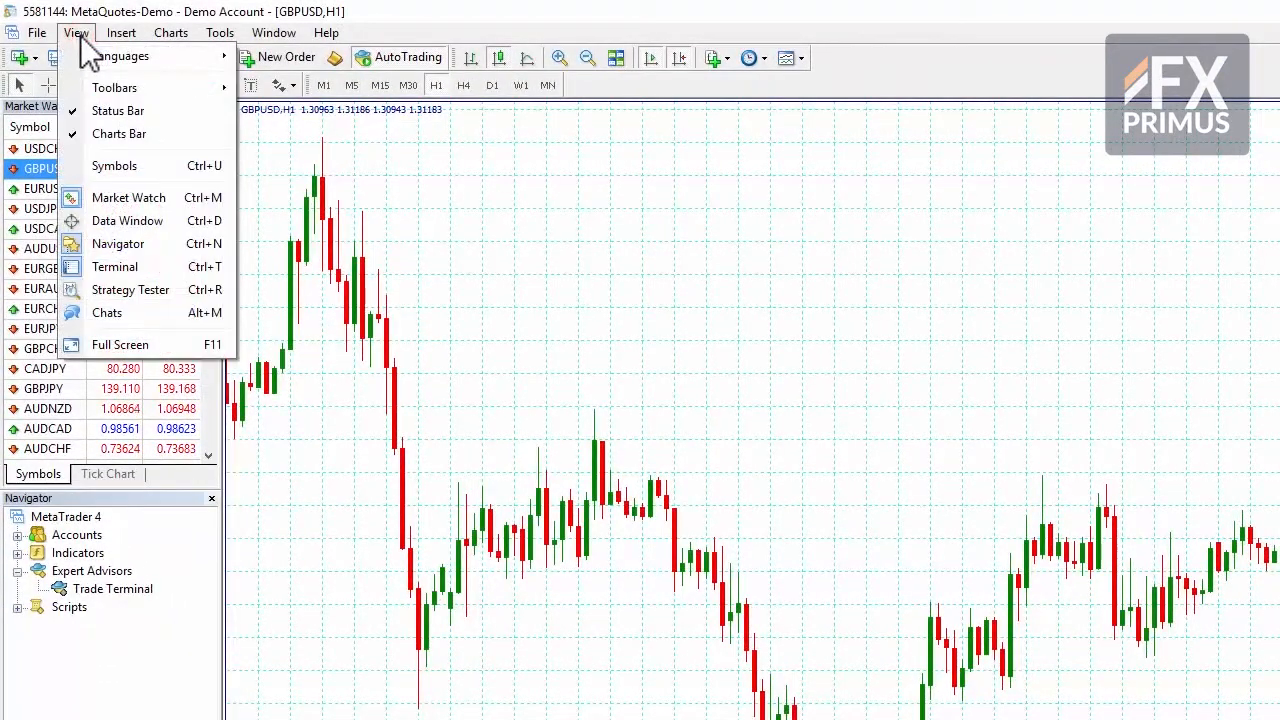
pyautogui.moveTo(92, 55)
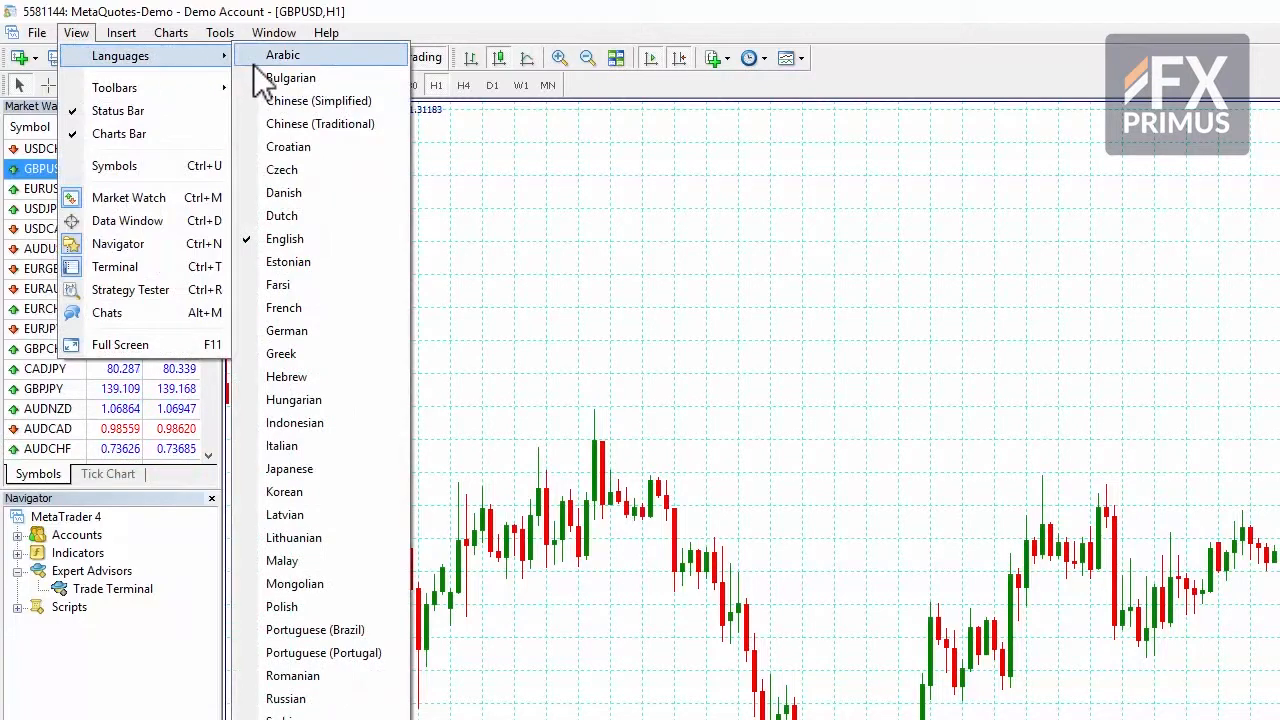
pyautogui.click(284, 492)
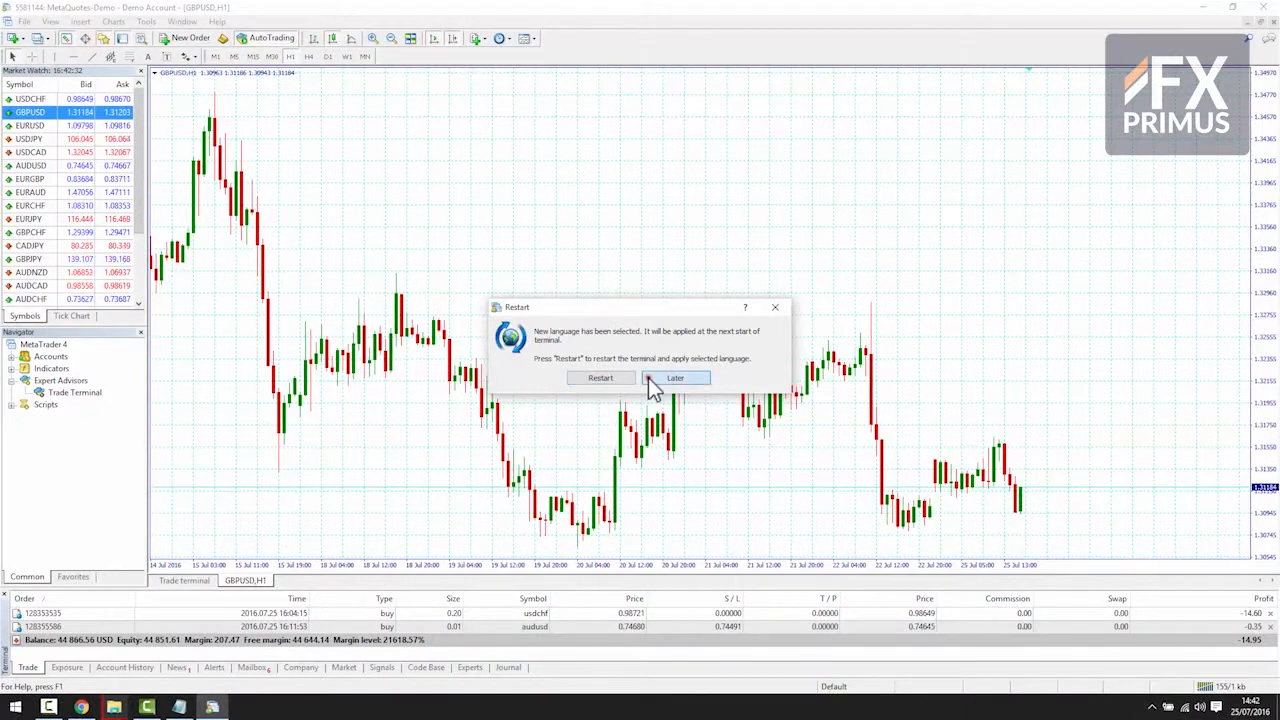
pyautogui.click(650, 380)
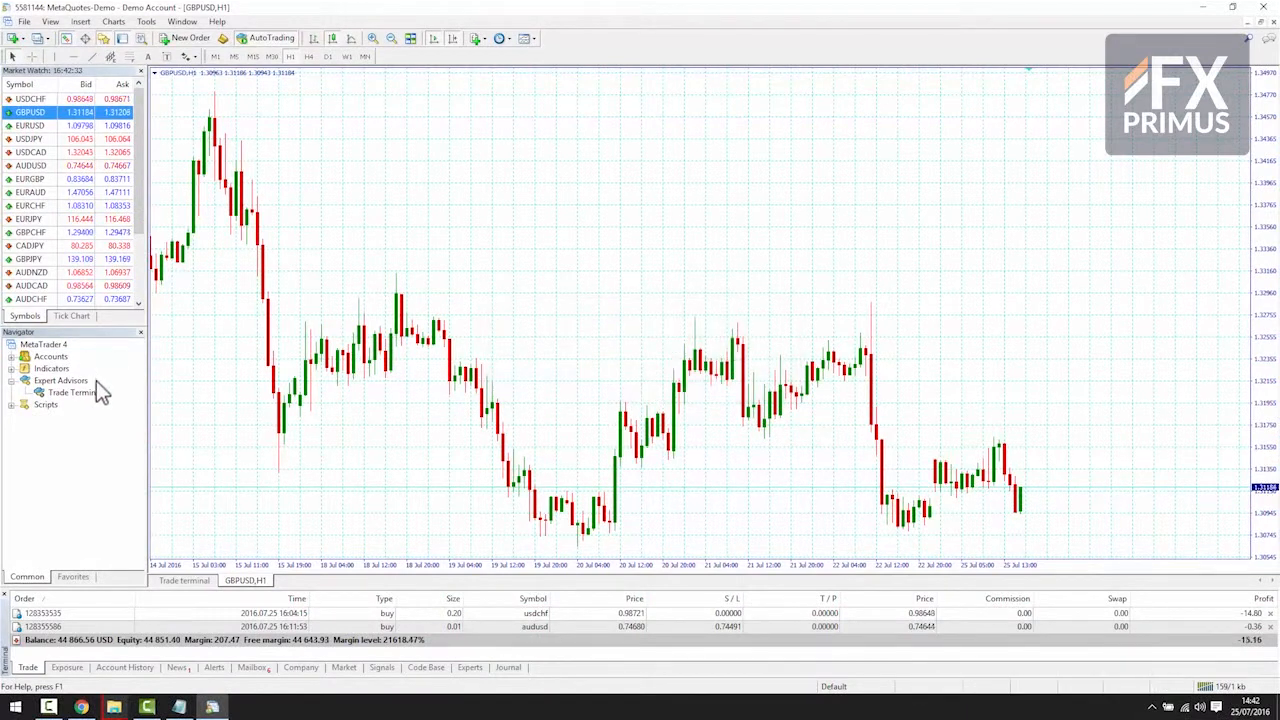
# Step: Attach the Trade Terminal expert advisor to the GBPUSD,H1 chart and accept its common settings
pyautogui.moveTo(204, 405); pyautogui.dragTo(228, 400)
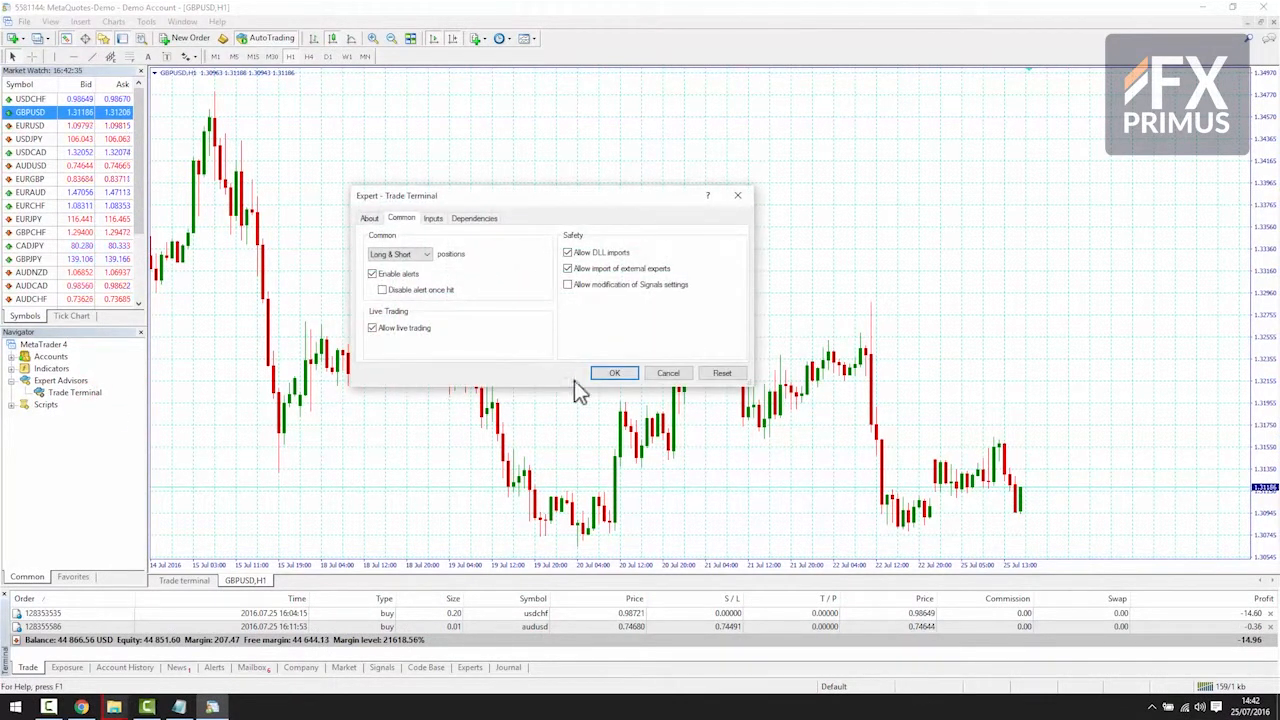
pyautogui.click(606, 374)
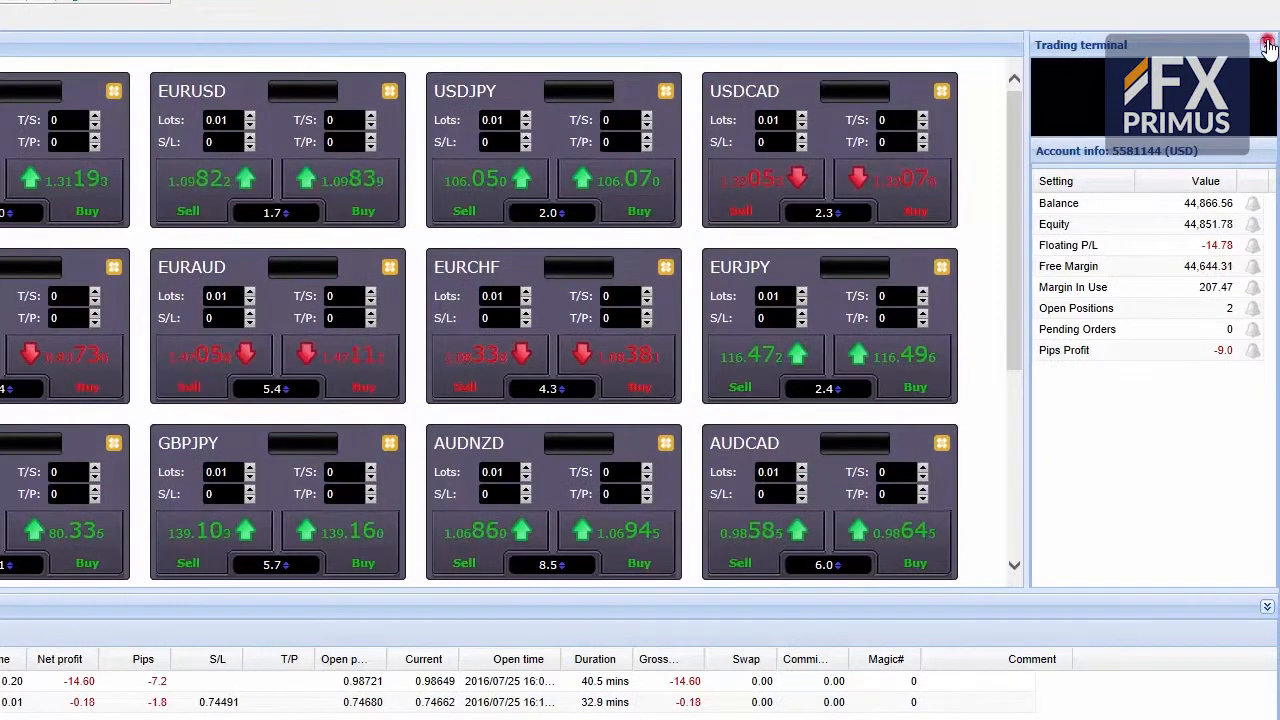
# Step: Collapse the account info and the open and pending orders areas of the trade terminal and expand both again
pyautogui.click(1268, 63)
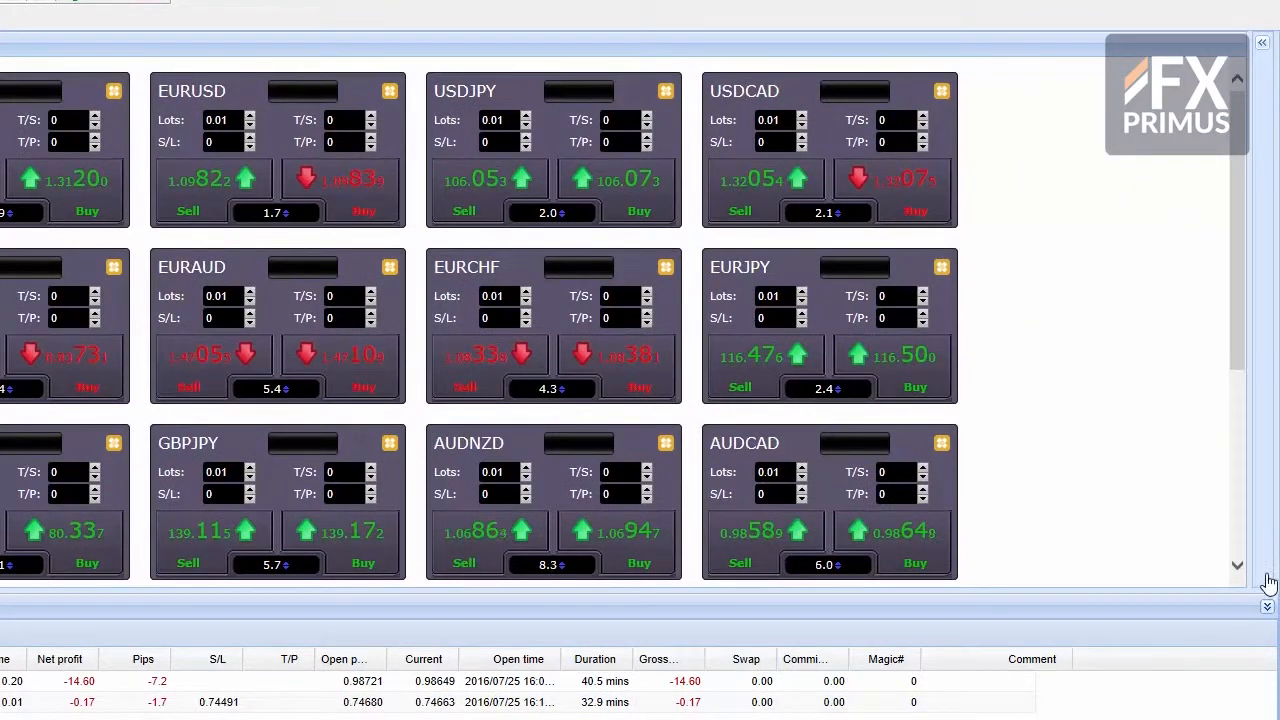
pyautogui.click(1267, 606)
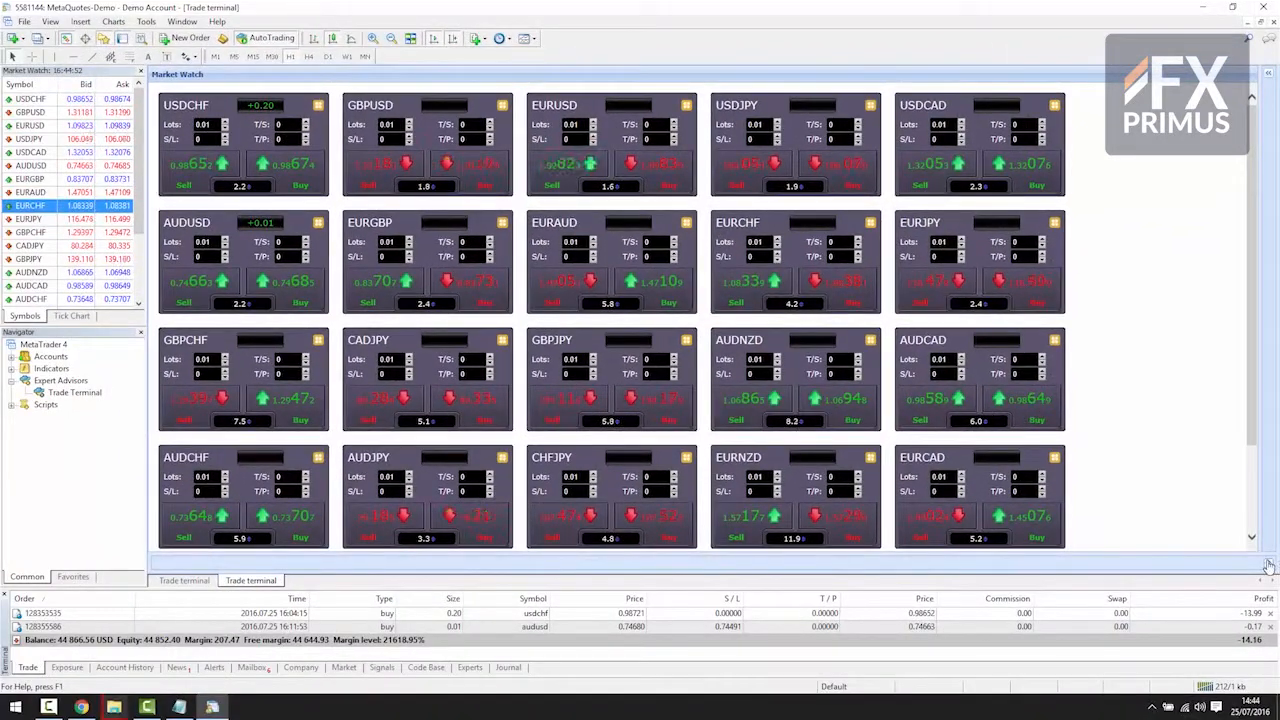
pyautogui.click(1267, 566)
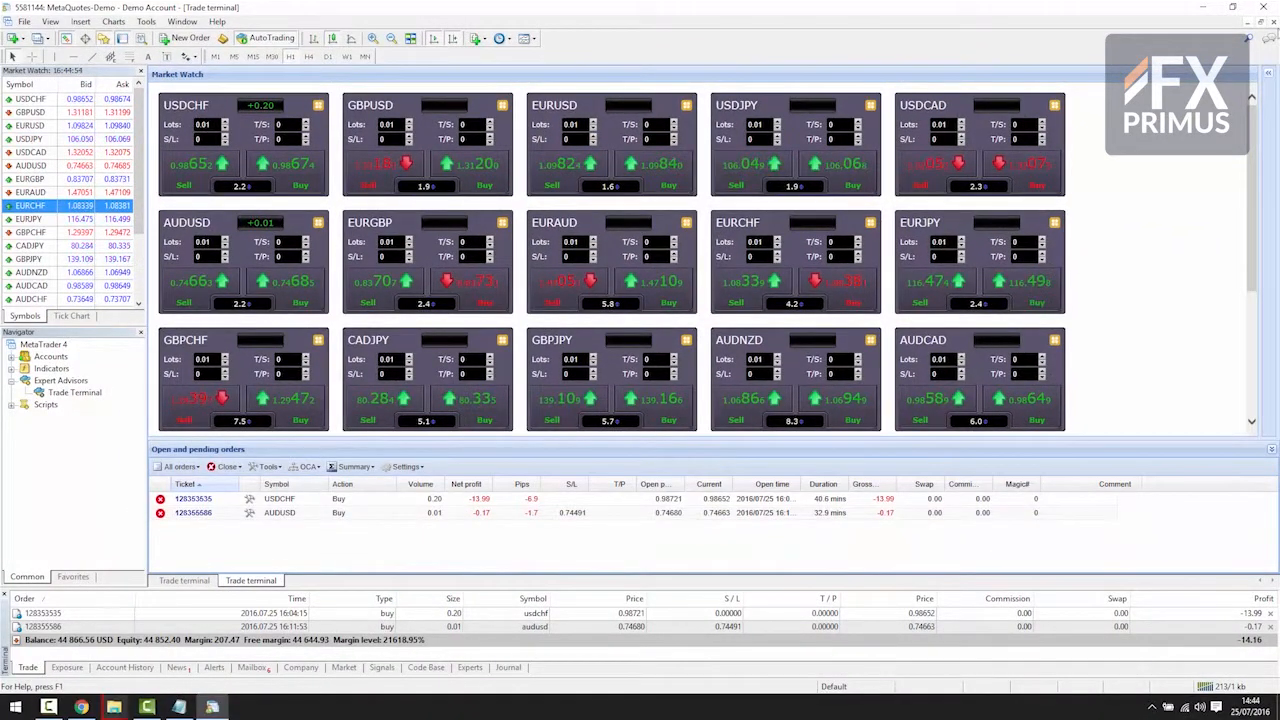
pyautogui.click(1269, 77)
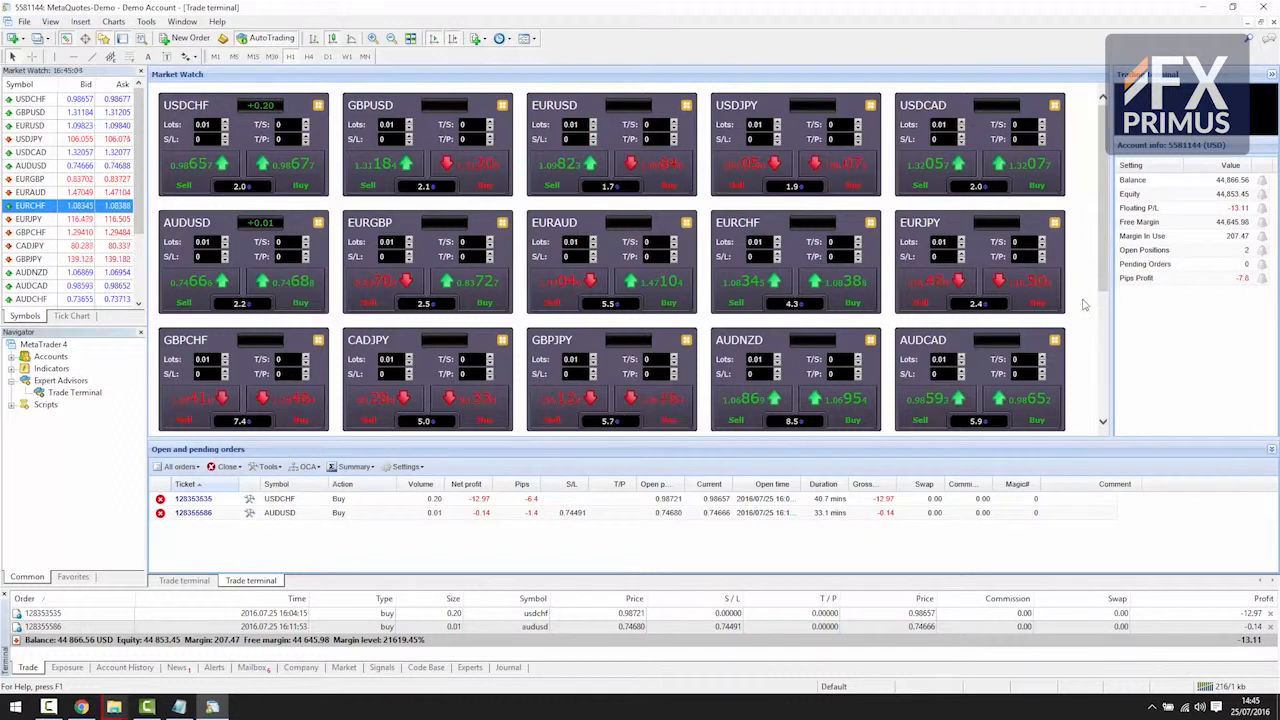
# Step: Load the saved symbol set Example into the Market Watch list
pyautogui.moveTo(1102, 274); pyautogui.dragTo(1100, 410)
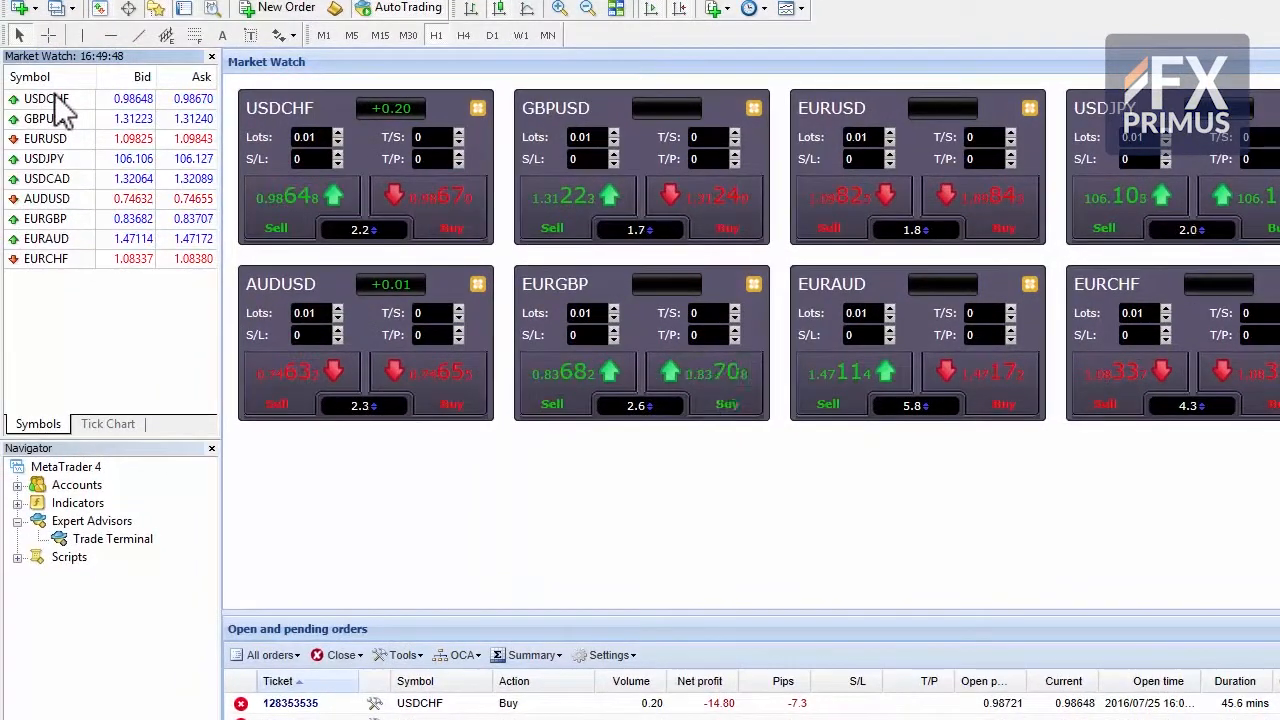
pyautogui.rightClick(52, 296)
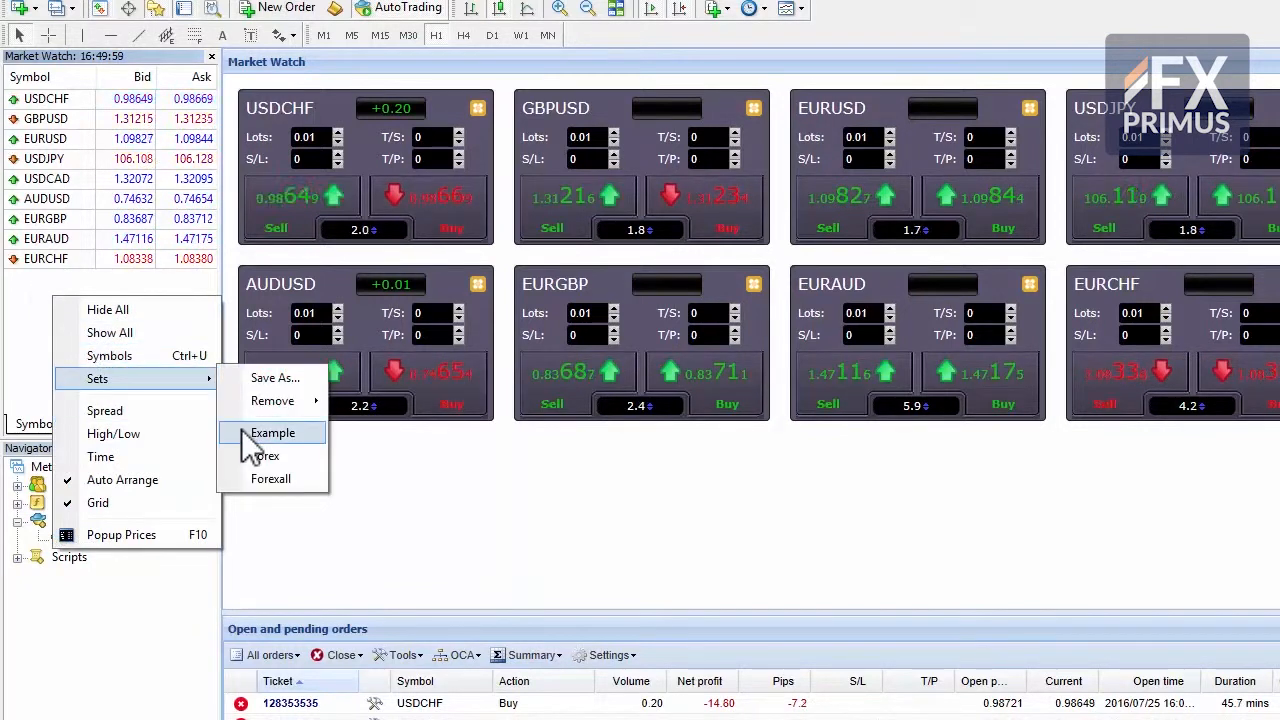
pyautogui.click(241, 429)
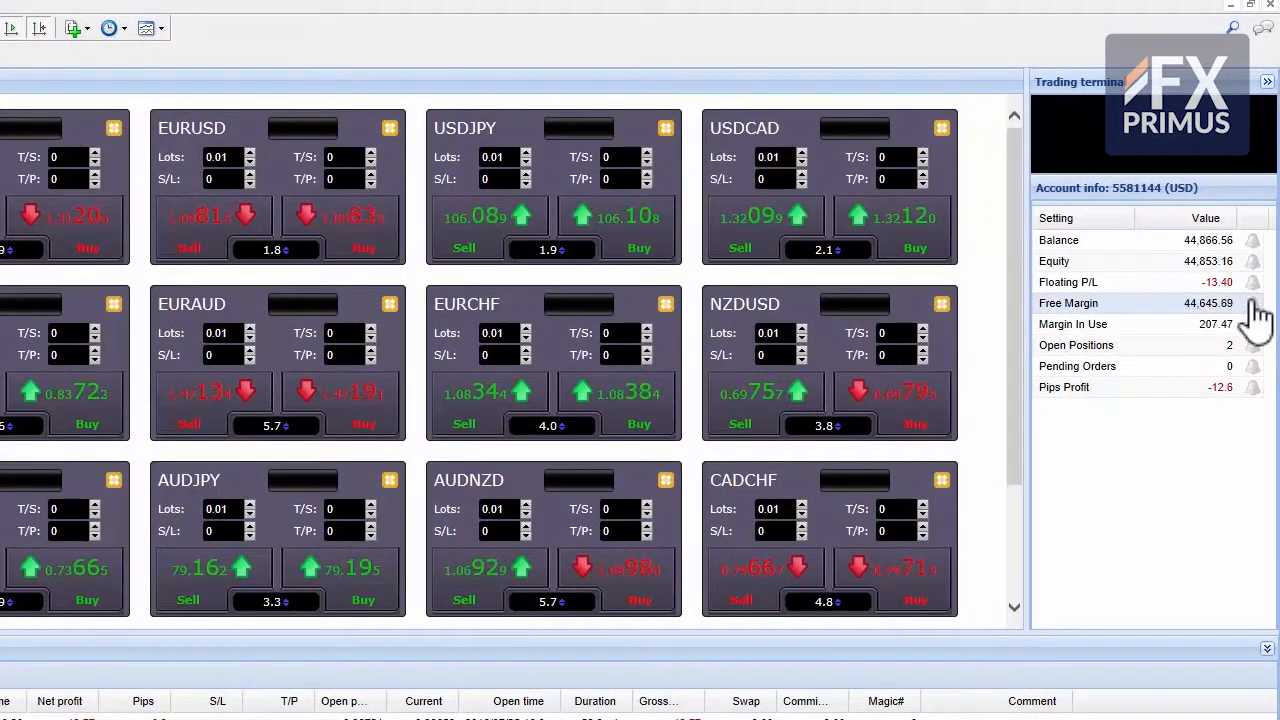
# Step: Set up a free margin alarm for a level less than or equal to 1000, repeating every 30 minutes
pyautogui.click(1252, 304)
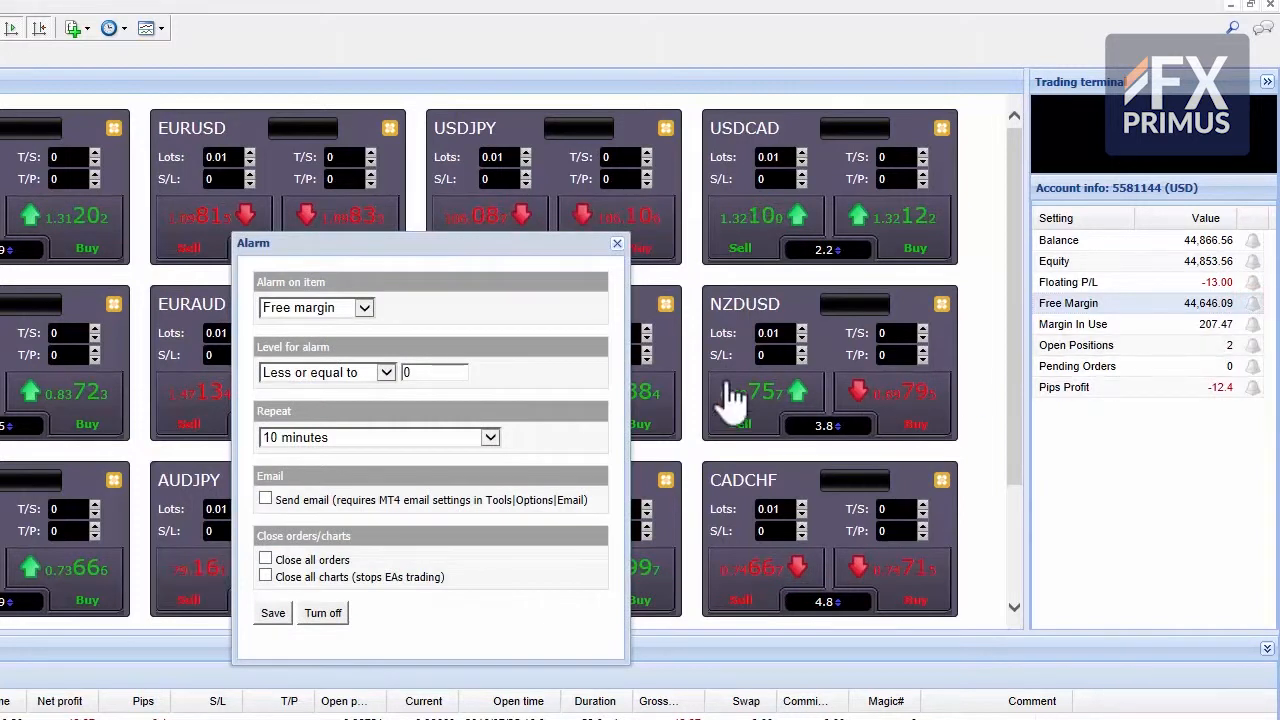
pyautogui.click(411, 375)
pyautogui.doubleClick(411, 375)
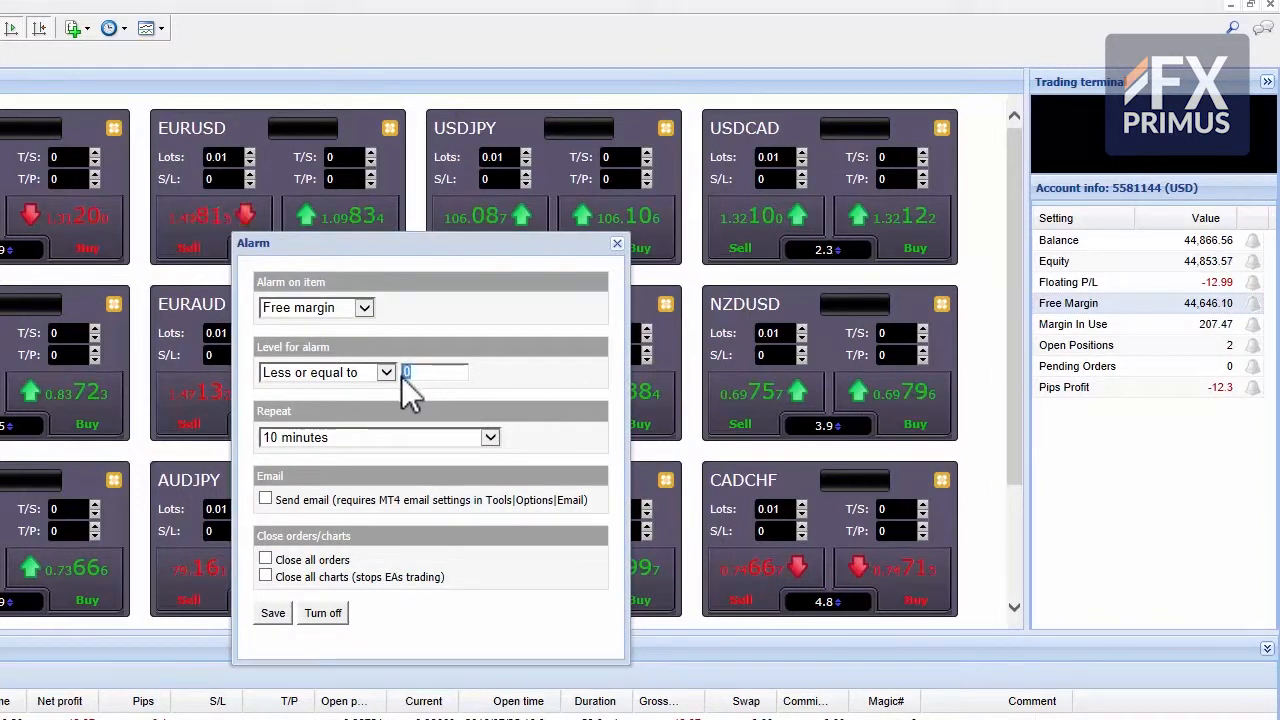
pyautogui.write('1000')
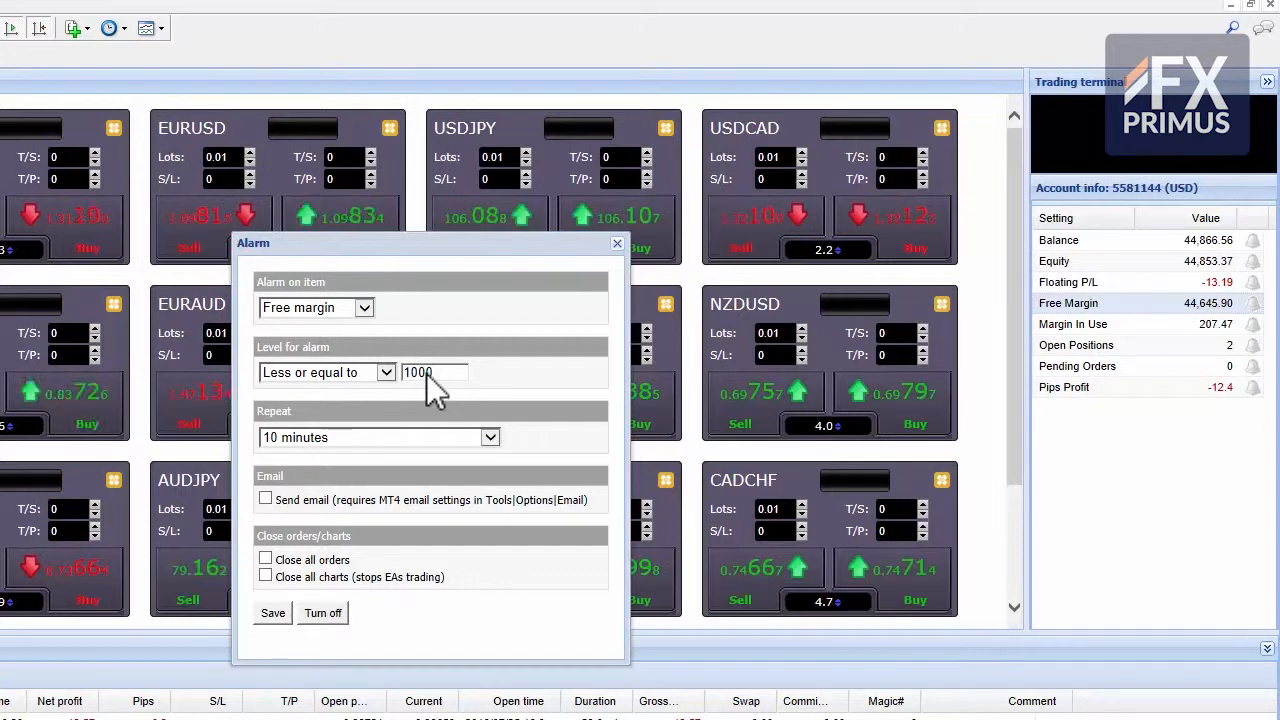
pyautogui.click(403, 441)
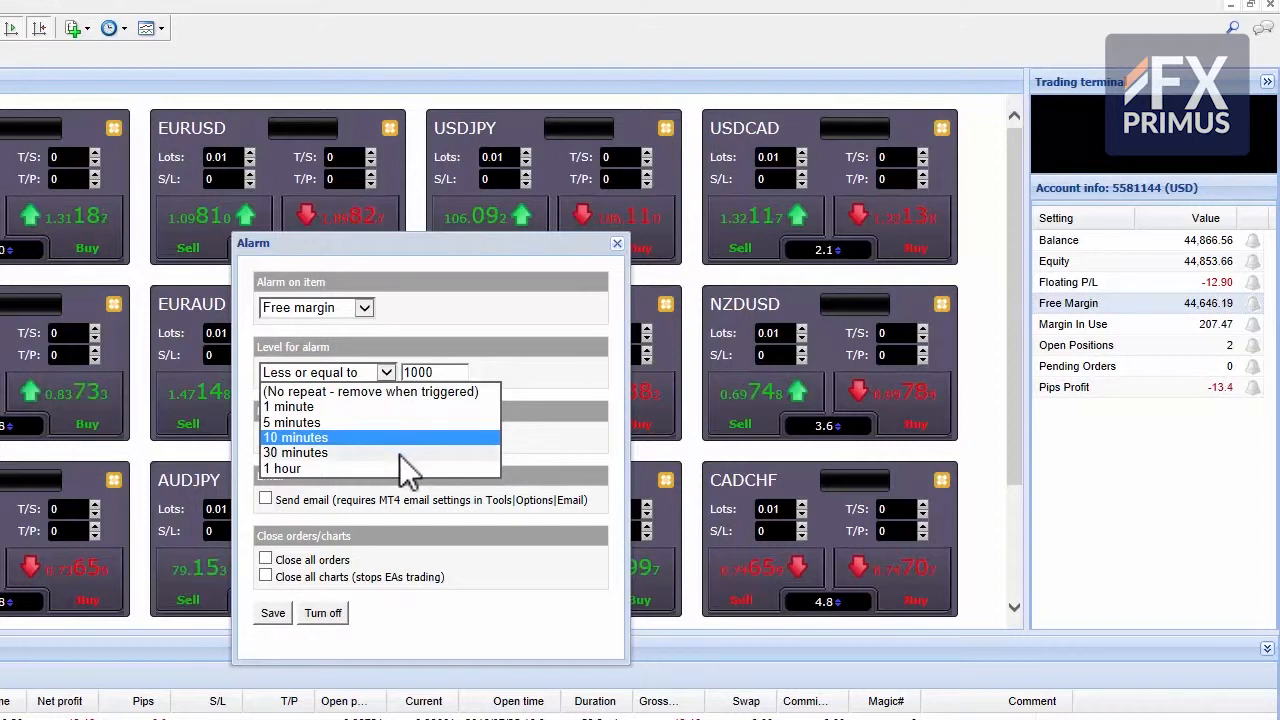
pyautogui.click(399, 454)
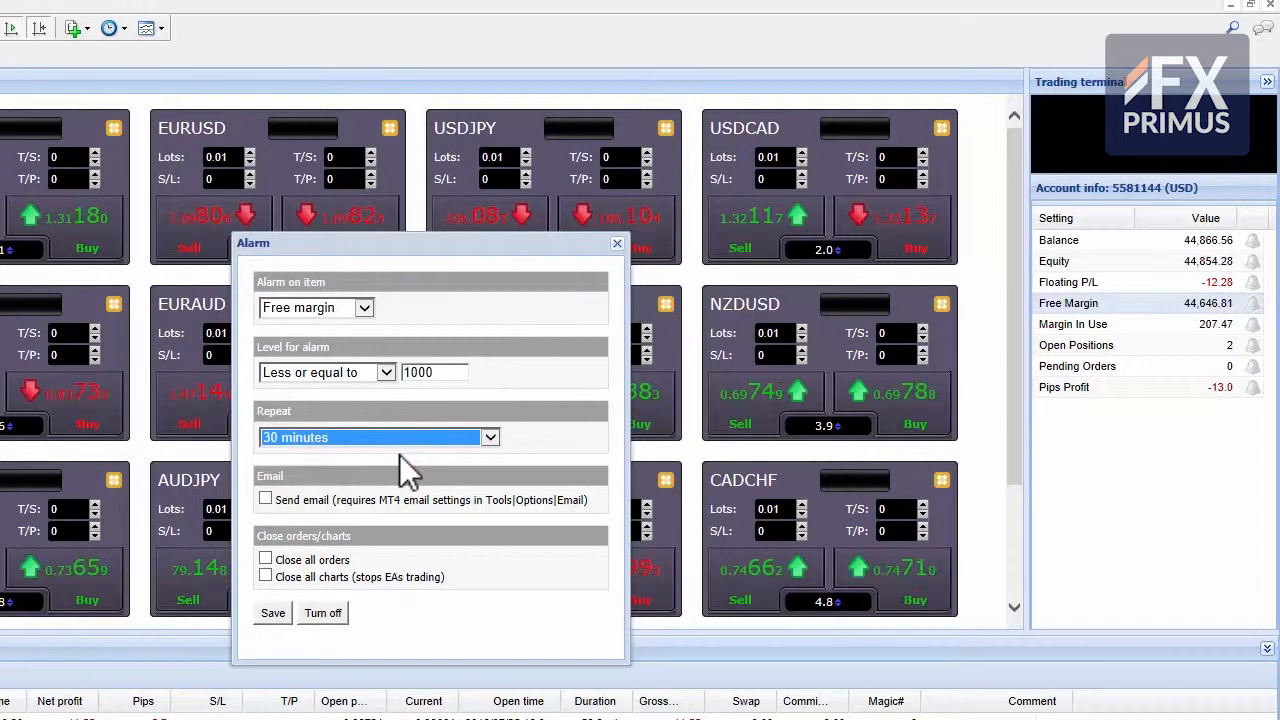
# Step: Make the free margin alarm send an email, close all orders and close all charts, and save it
pyautogui.click(265, 500)
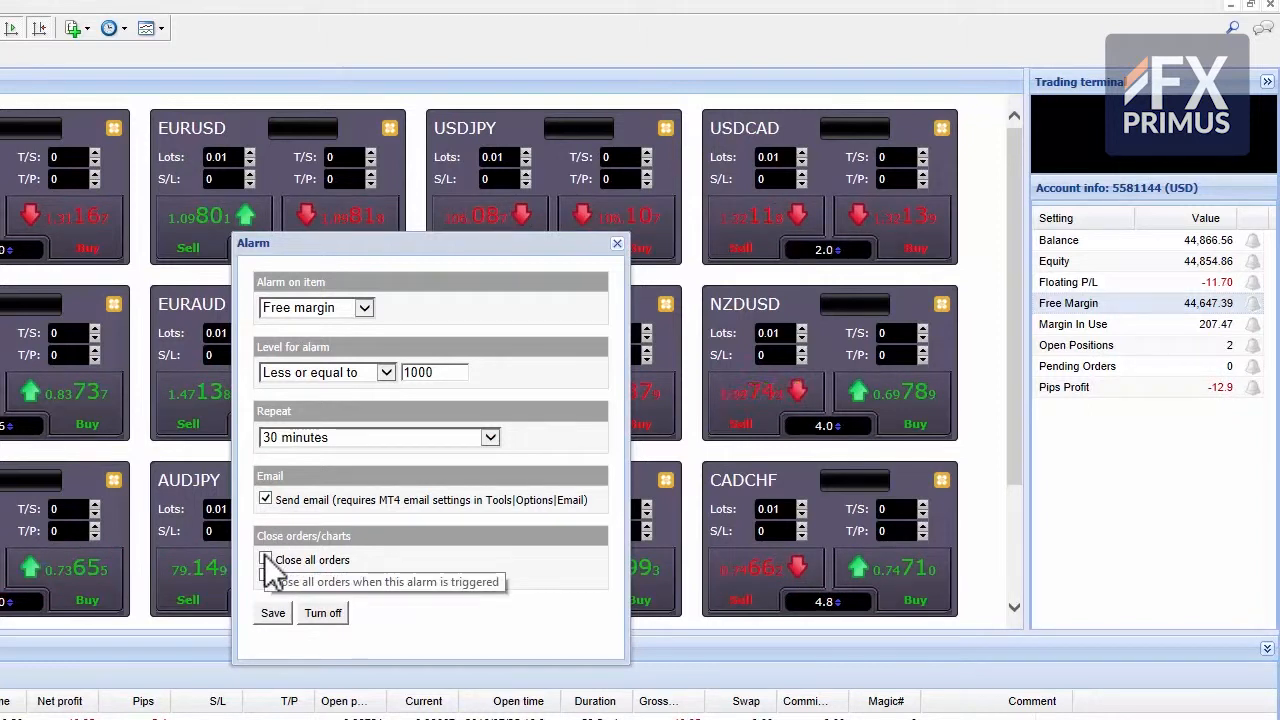
pyautogui.click(266, 561)
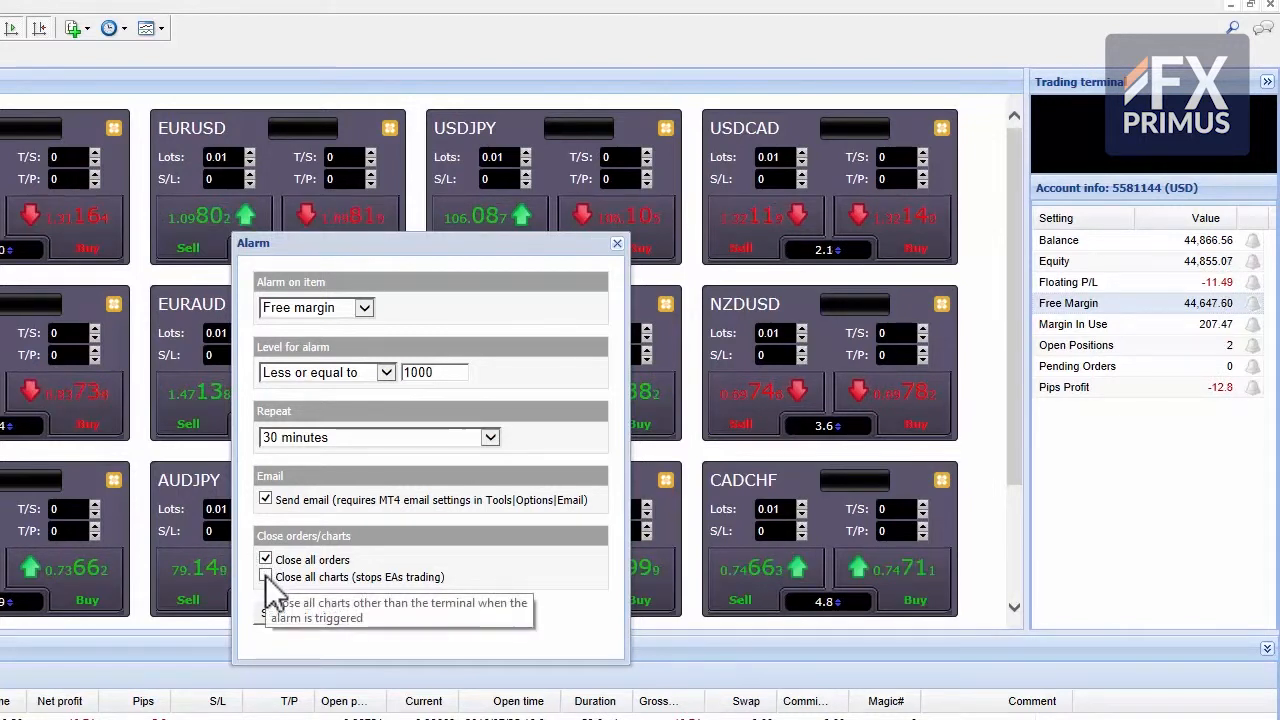
pyautogui.click(266, 579)
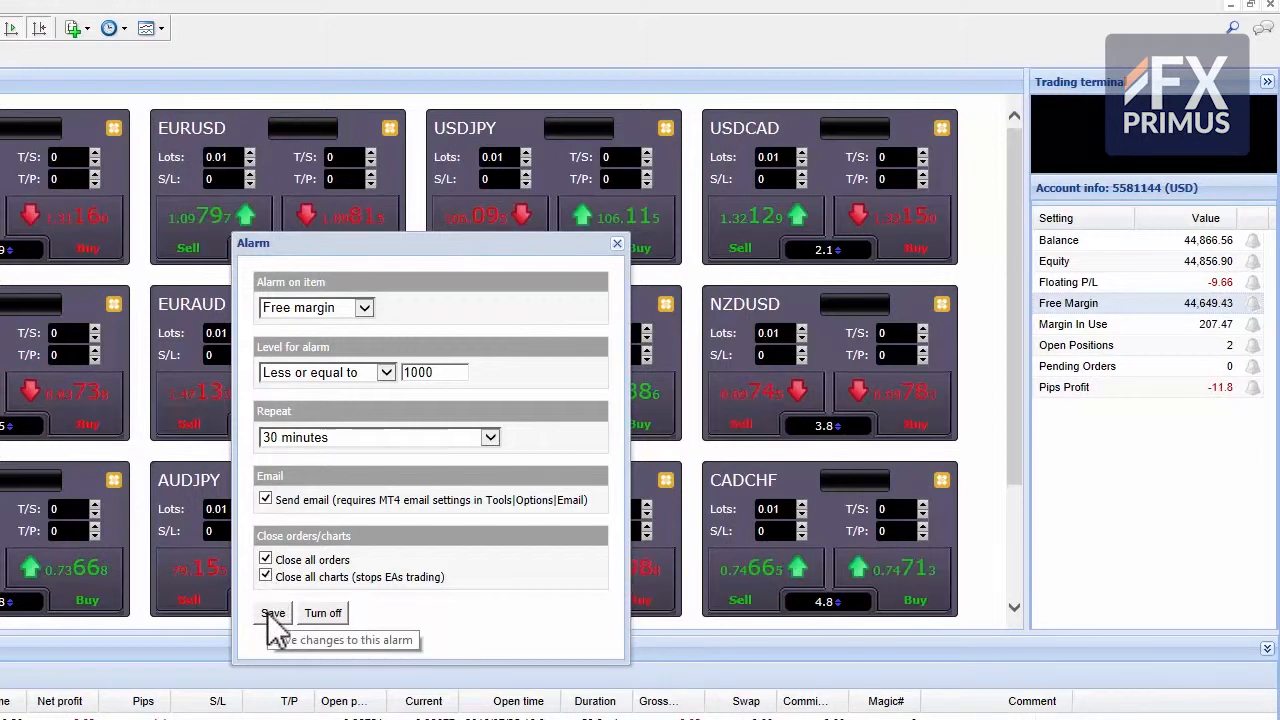
pyautogui.click(272, 614)
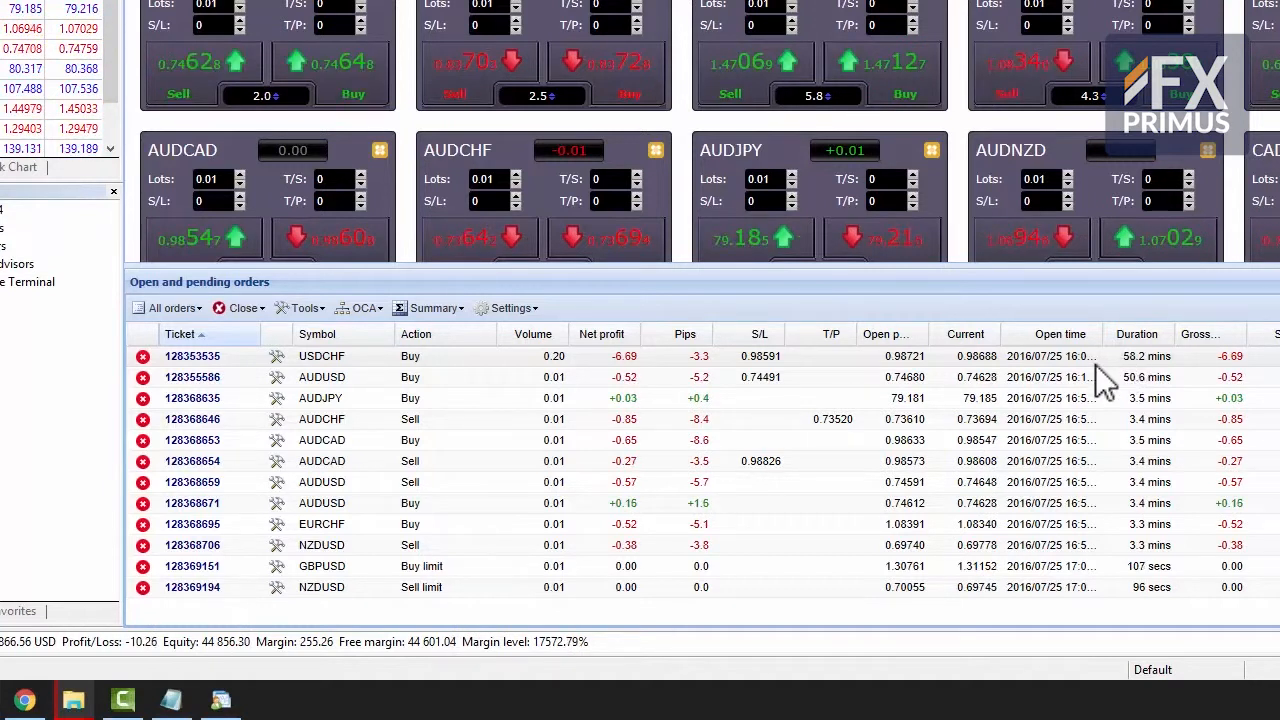
# Step: Sort the open and pending orders by net profit, with the highest profit first
pyautogui.click(604, 334)
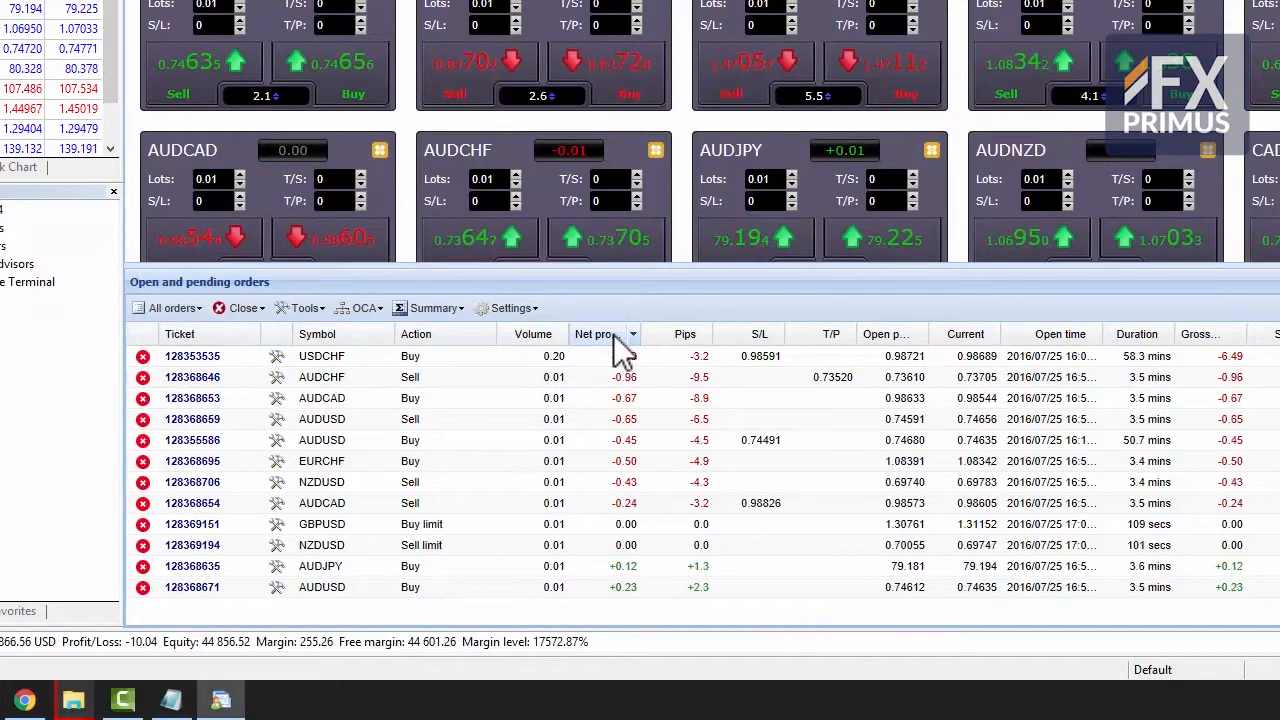
pyautogui.click(604, 334)
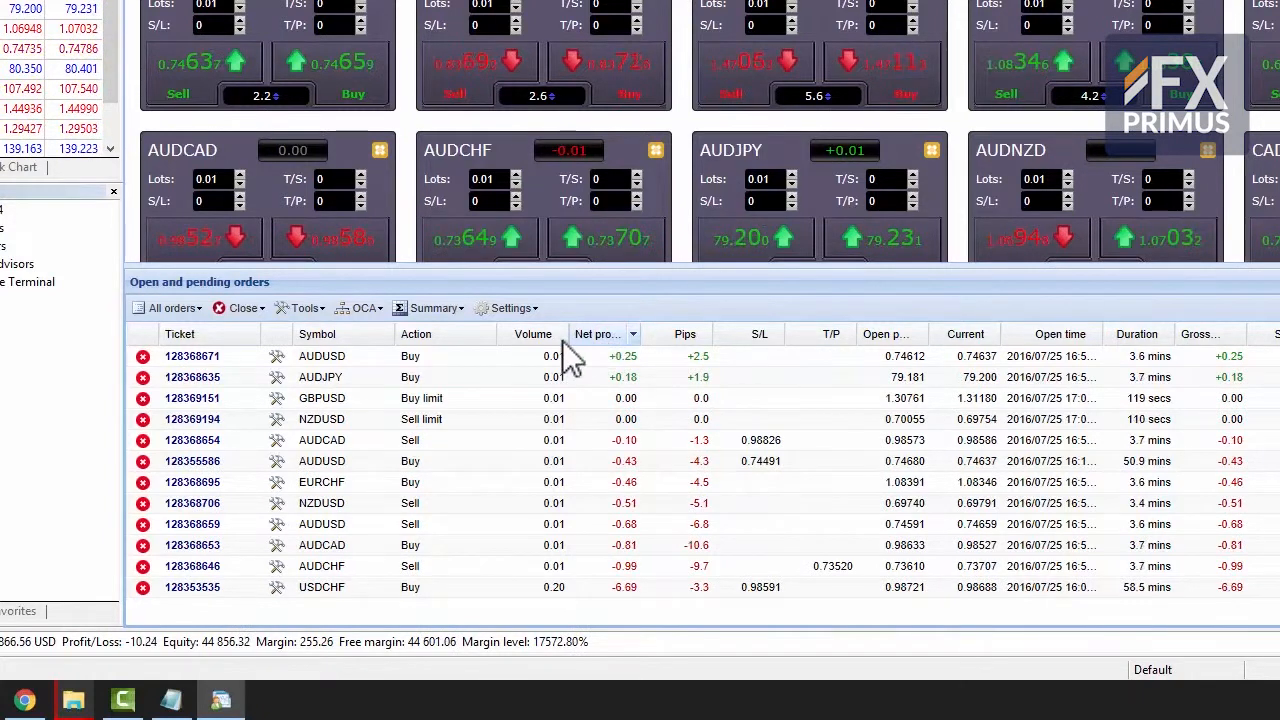
# Step: Filter the orders list to pending orders, switch it to open positions, and reopen the order filter choices
pyautogui.click(186, 310)
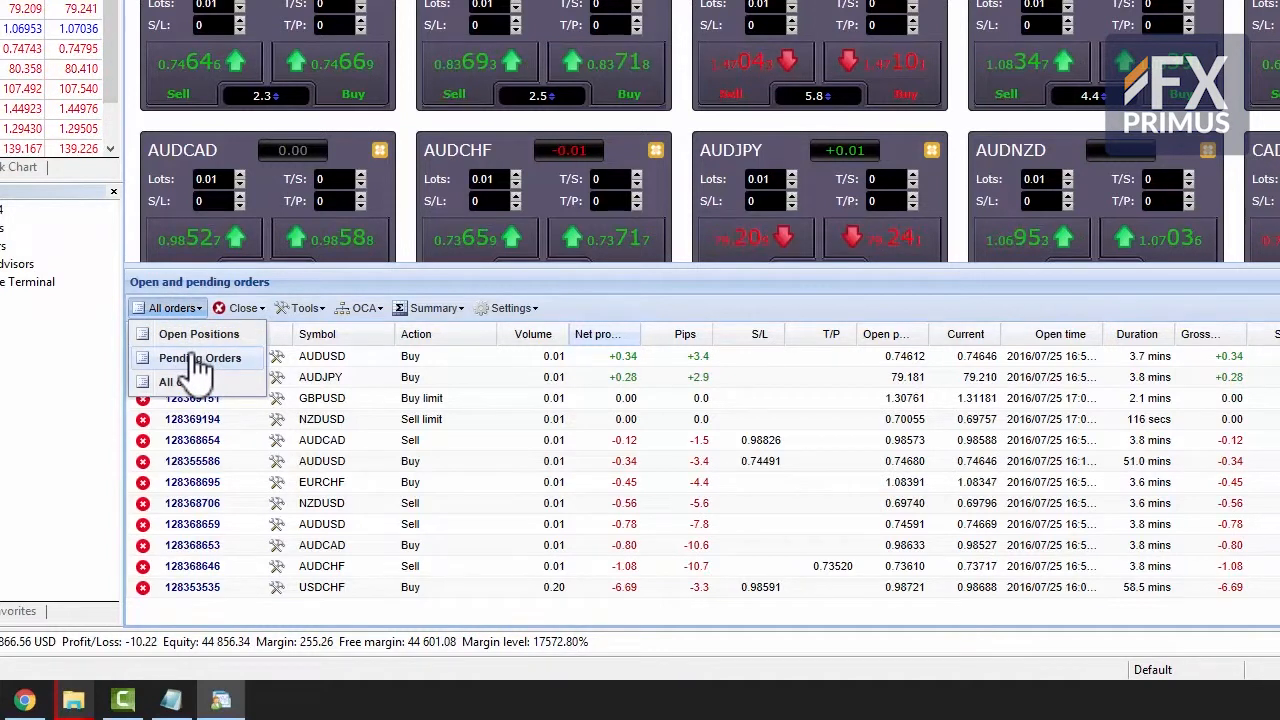
pyautogui.click(200, 360)
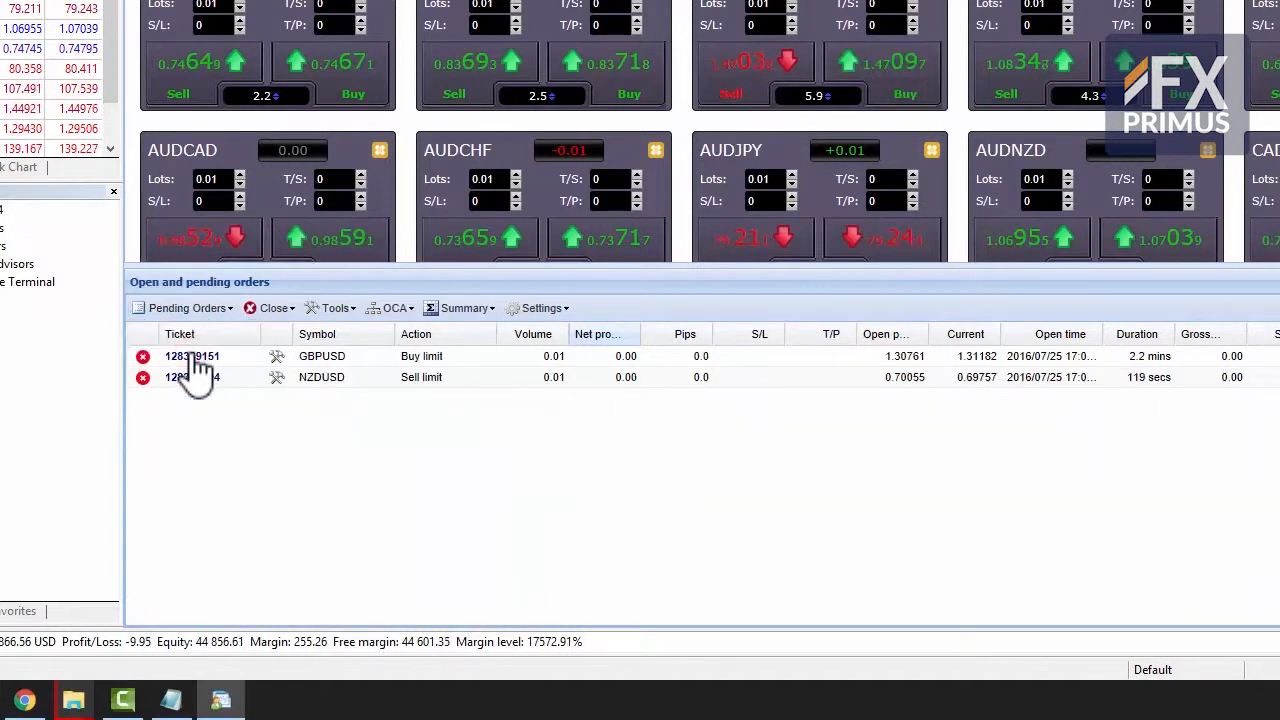
pyautogui.click(201, 312)
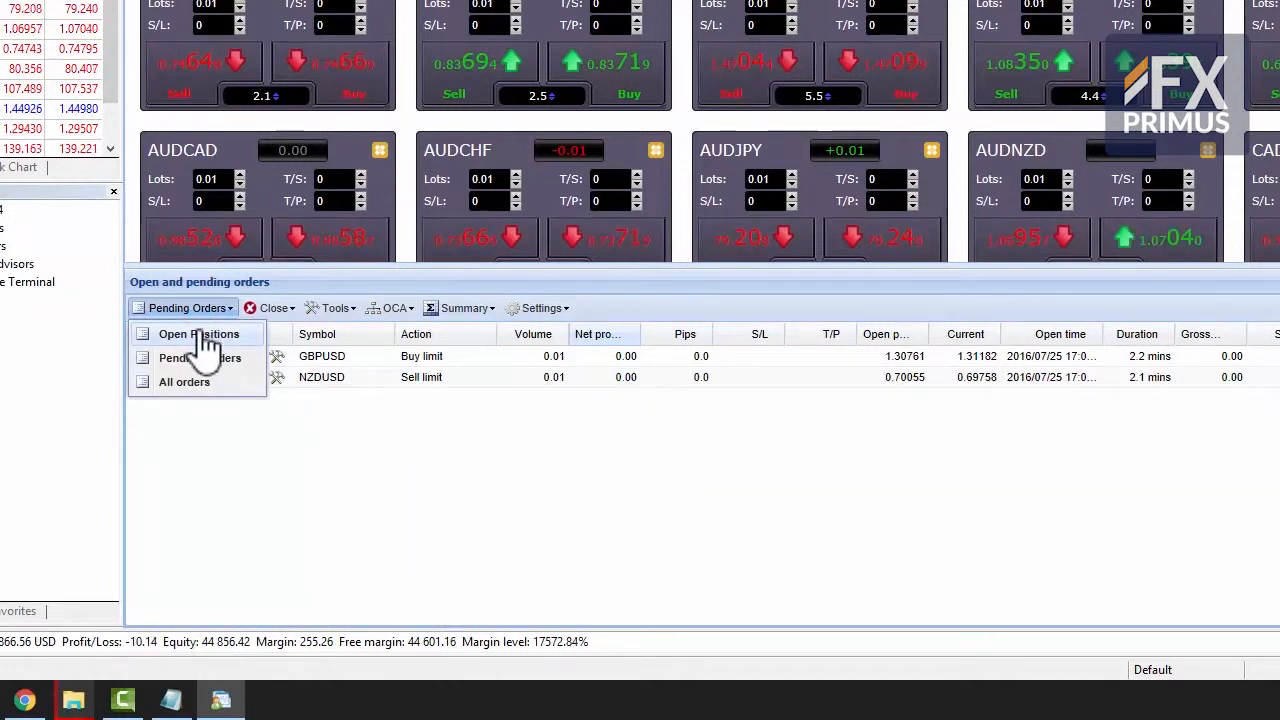
pyautogui.click(200, 336)
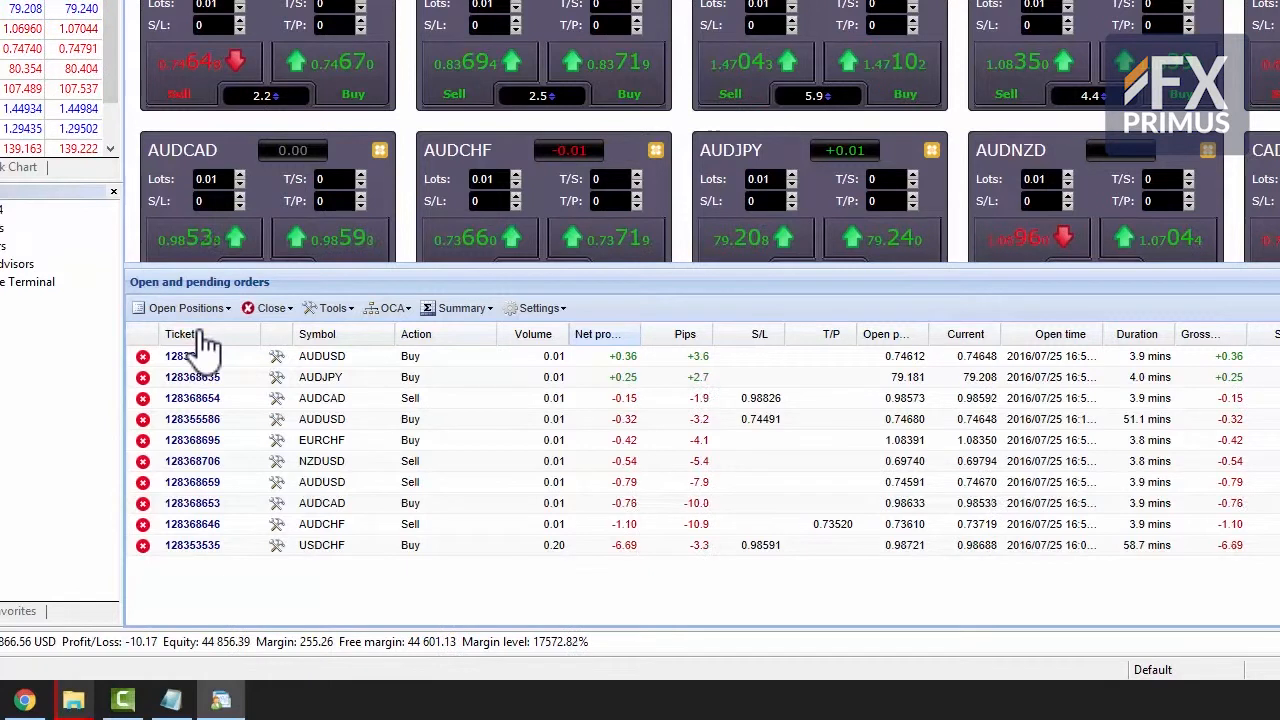
pyautogui.click(200, 314)
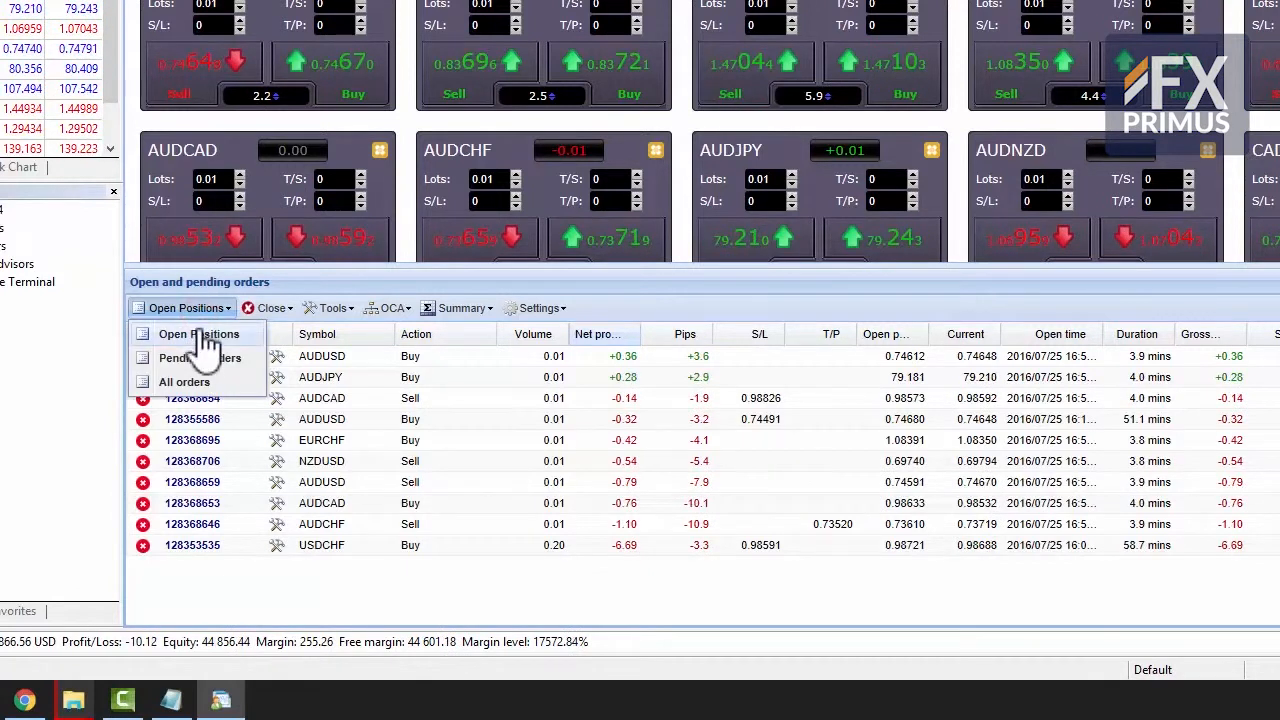